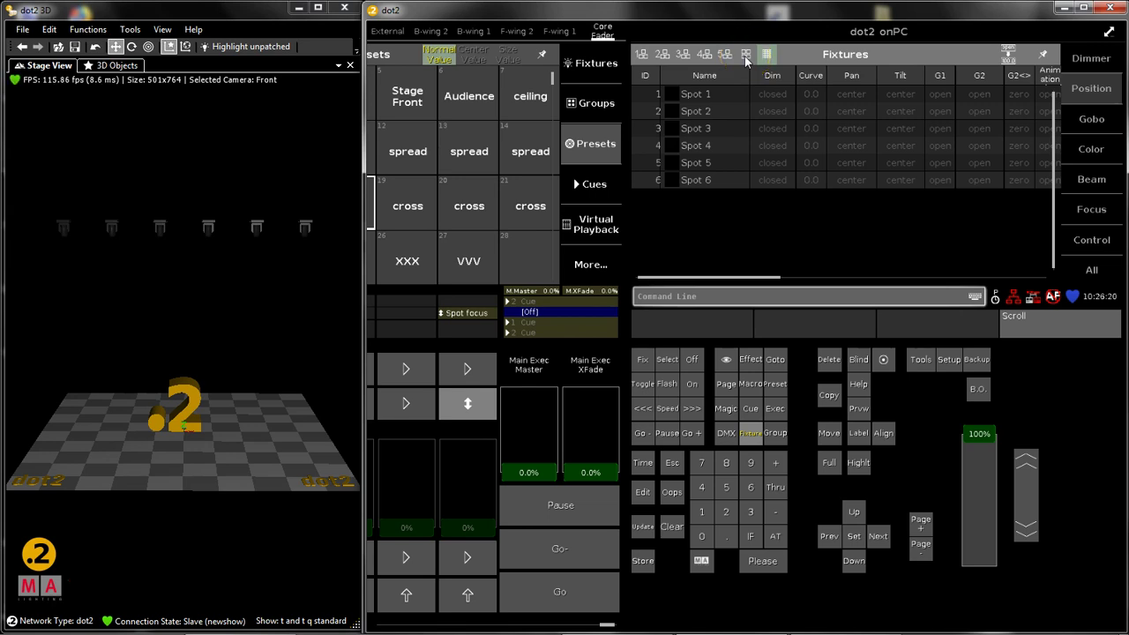
- Switch the Fixtures sheet between output tiles and table view, then select Spots 1 through 6
{"action": "left_click", "coordinate": [745, 55]}
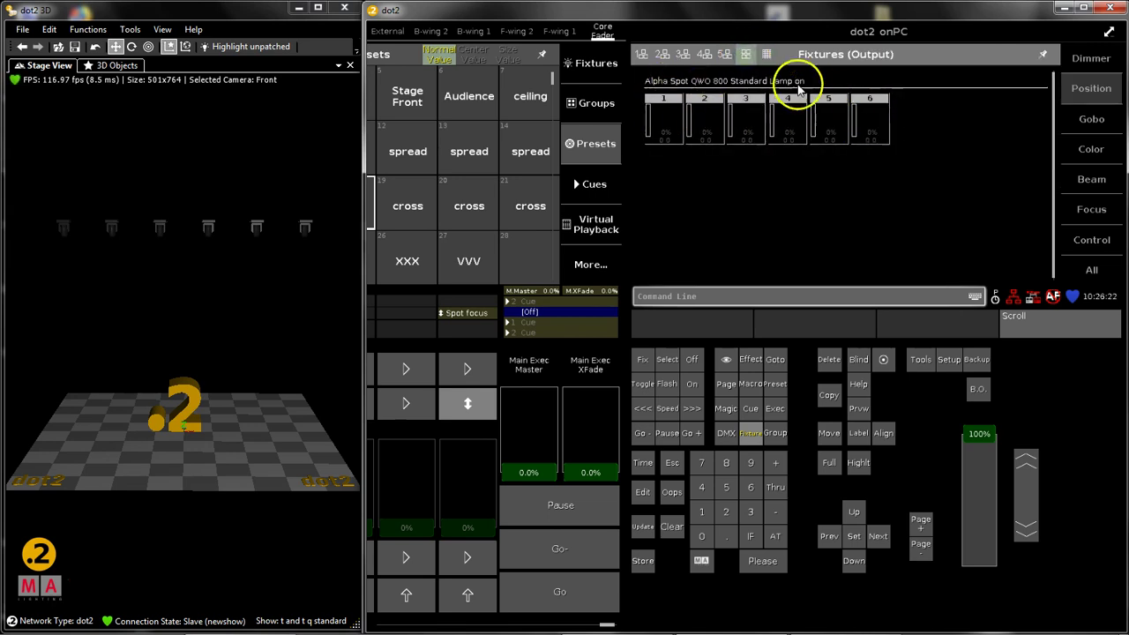
{"action": "left_click", "coordinate": [765, 55]}
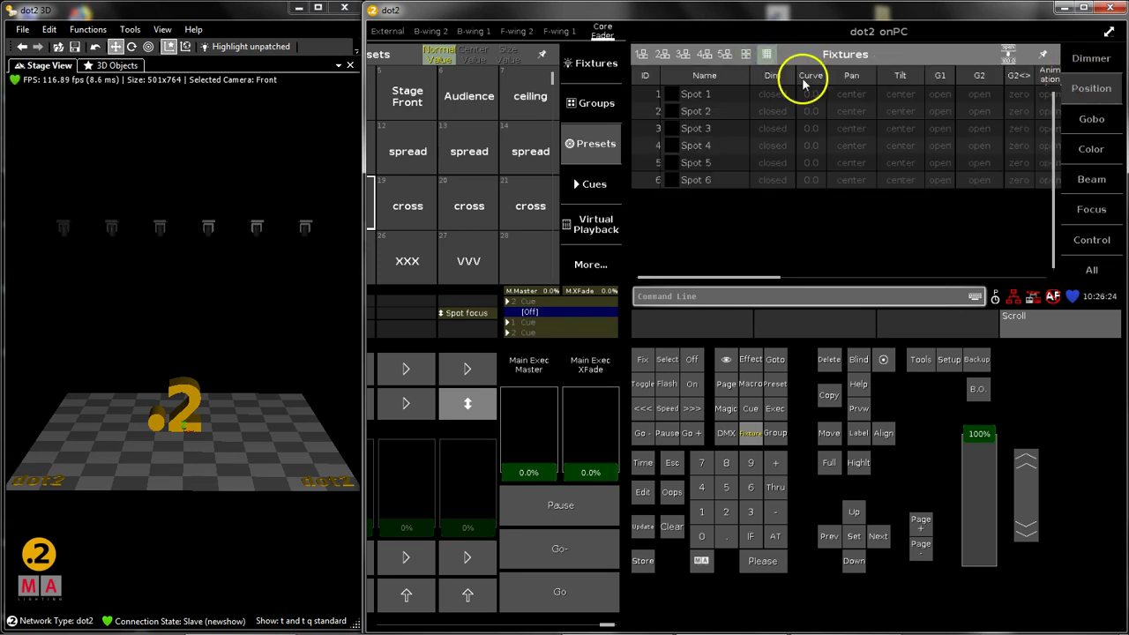
{"action": "left_click", "coordinate": [747, 56]}
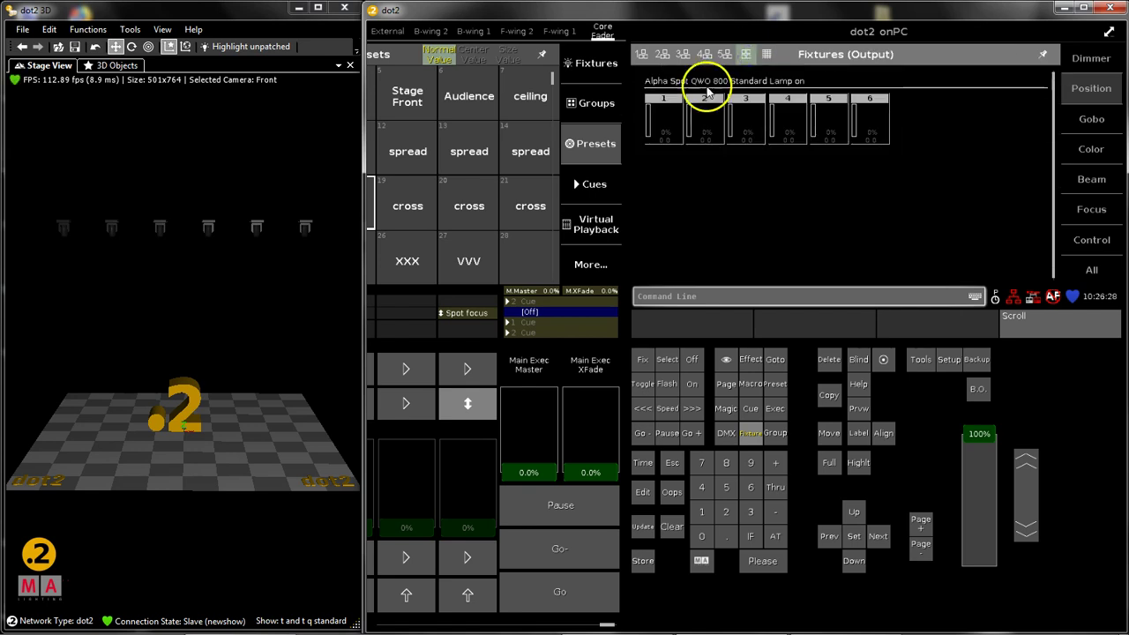
{"action": "left_click", "coordinate": [766, 54]}
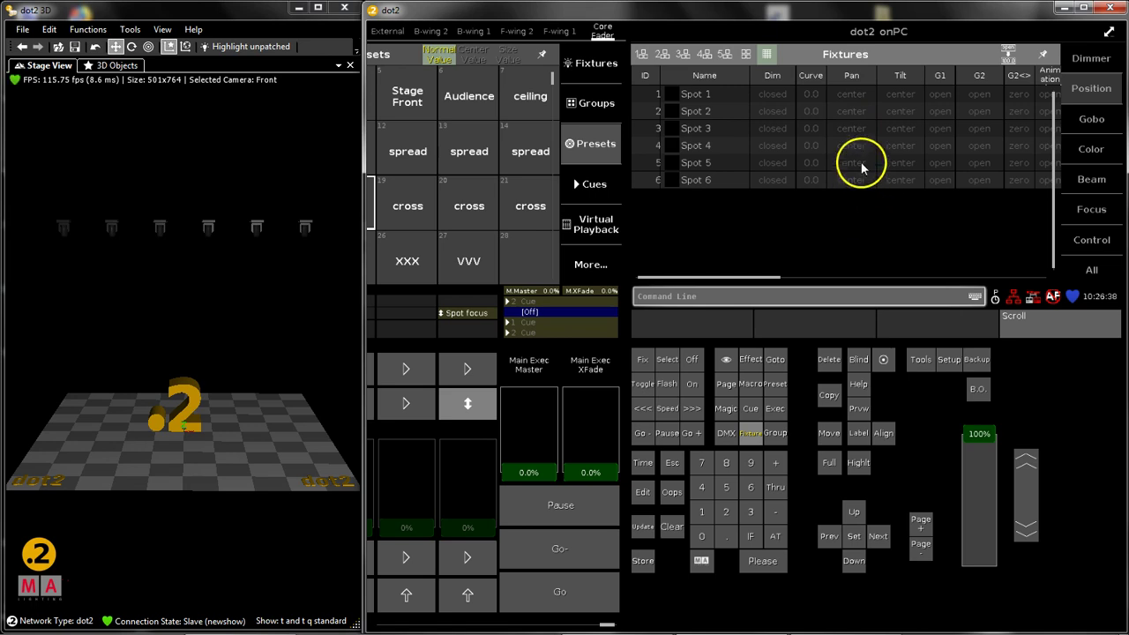
{"action": "left_click_drag", "start_coordinate": [776, 277], "coordinate": [730, 279]}
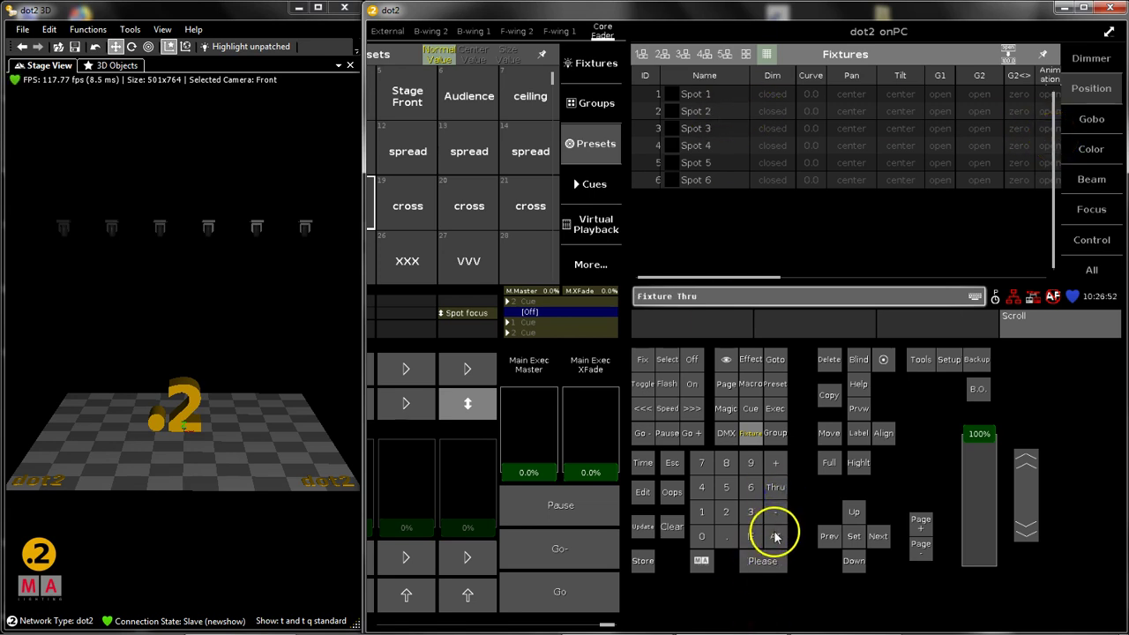
{"action": "left_click", "coordinate": [763, 561]}
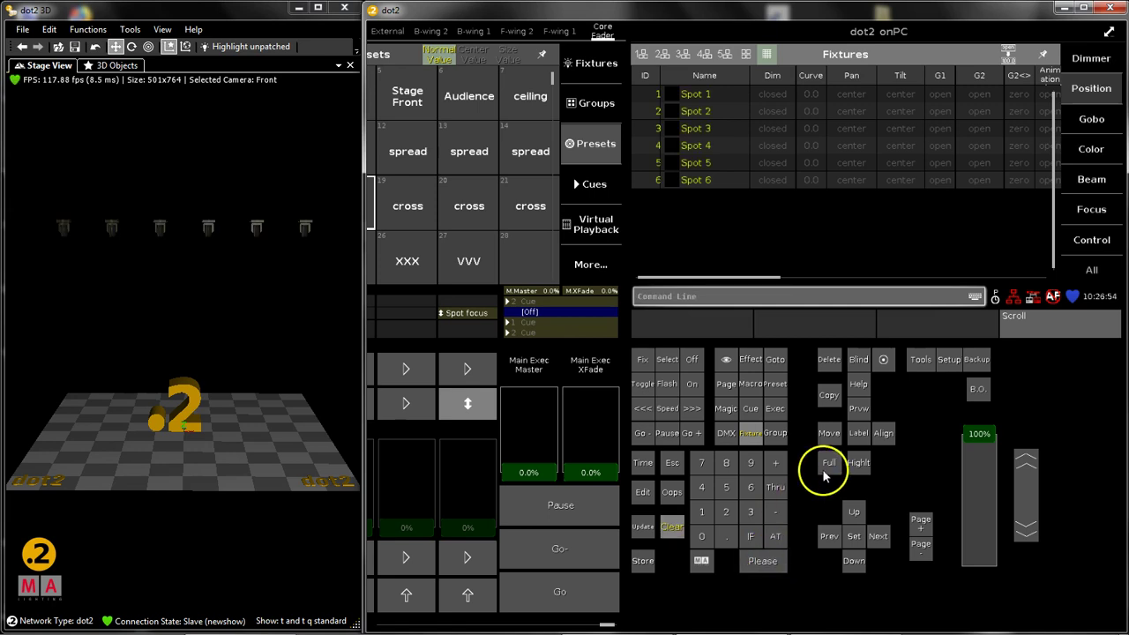
- Colour all six spots green (R 31.7, G max, B 62.3) and scroll the sheet to the R/G/B columns
{"action": "left_click", "coordinate": [1093, 150]}
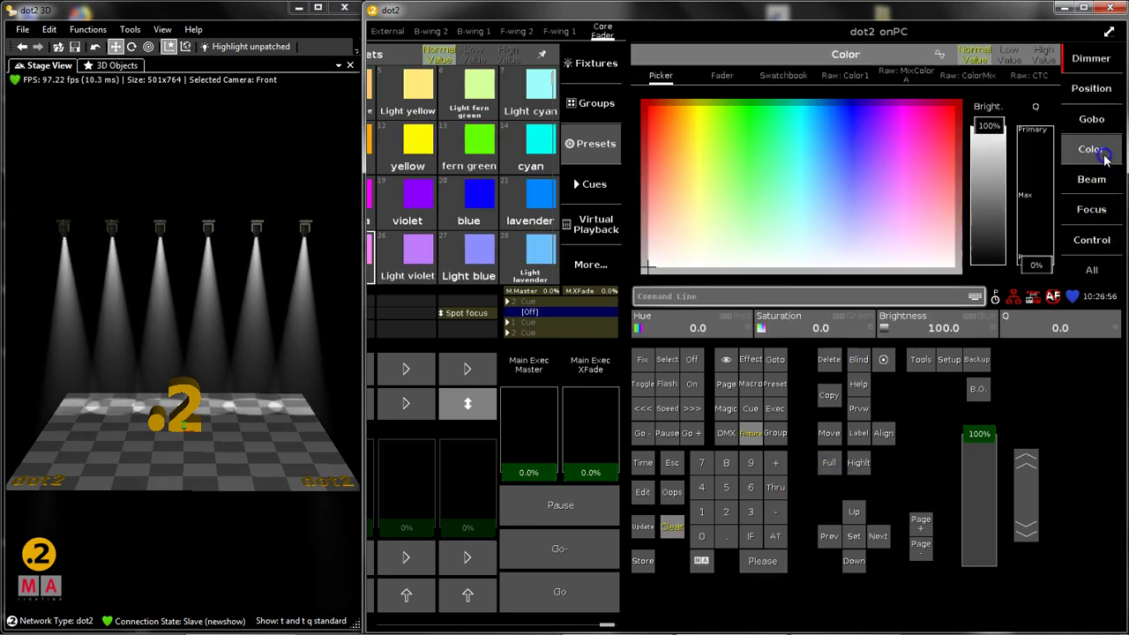
{"action": "left_click", "coordinate": [773, 158]}
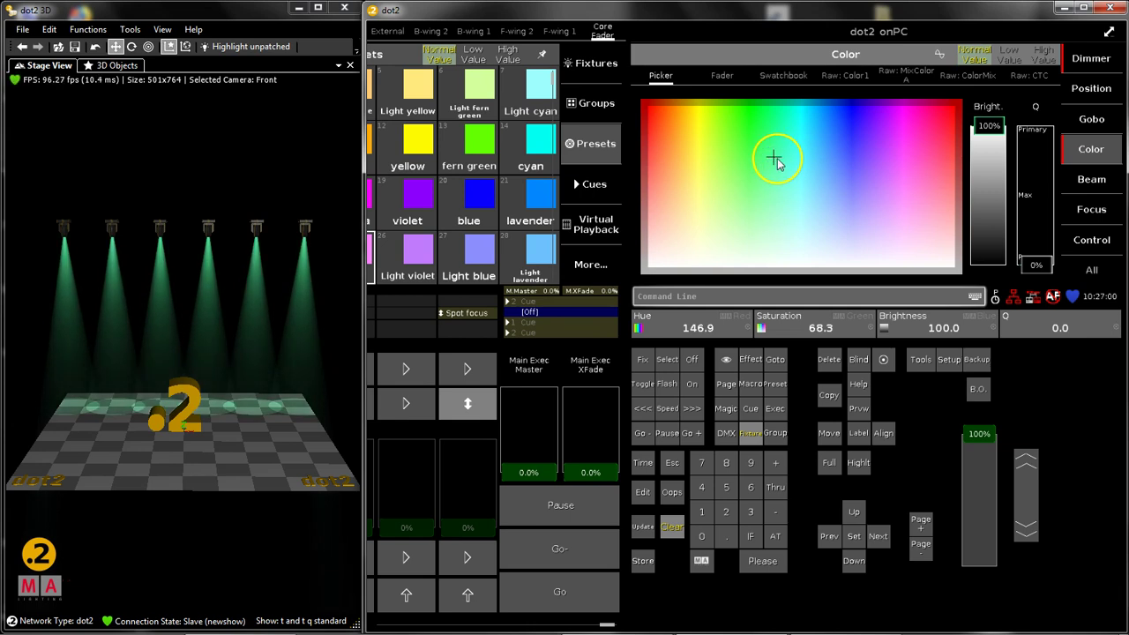
{"action": "left_click", "coordinate": [751, 433]}
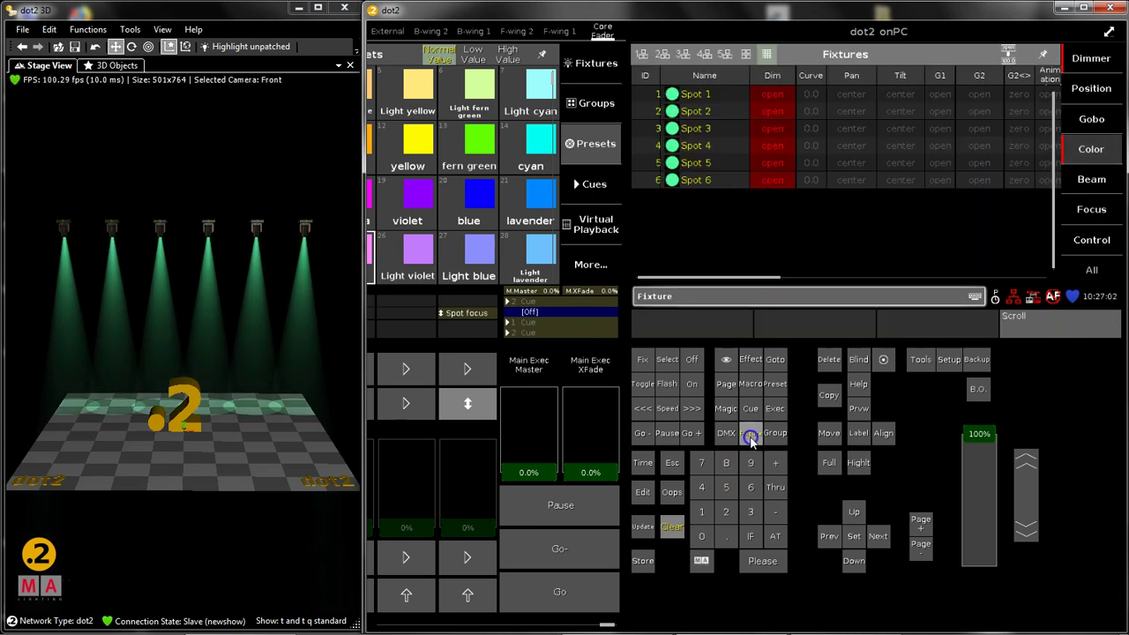
{"action": "left_click_drag", "start_coordinate": [756, 281], "coordinate": [862, 279]}
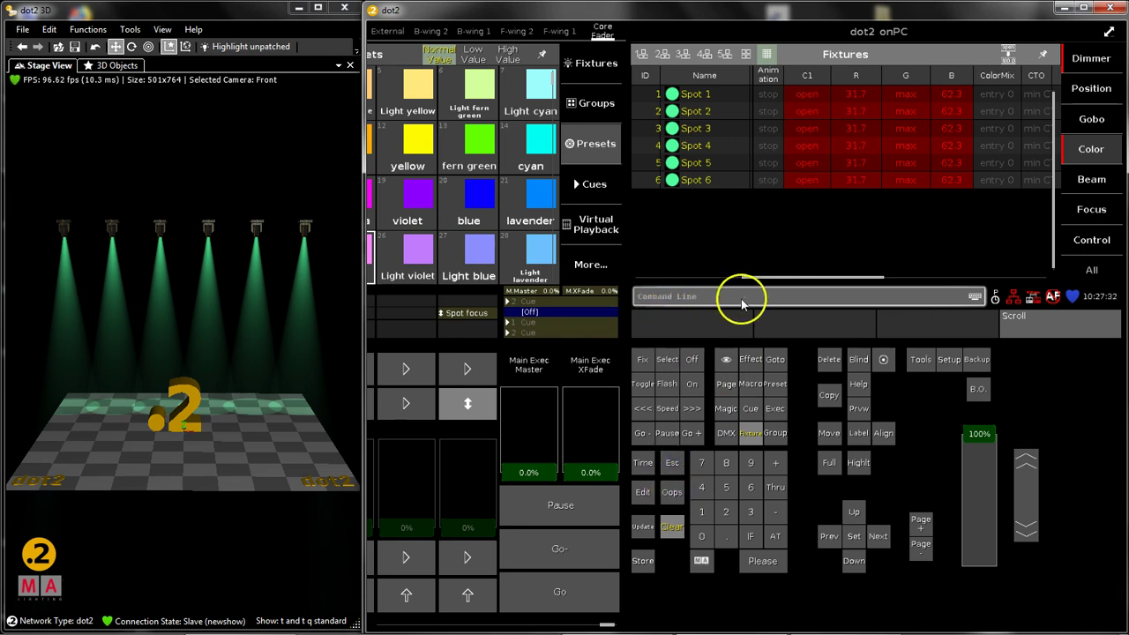
- Remove the C1 colour values and apply the fern green preset to the six spots
{"action": "left_click", "coordinate": [690, 361]}
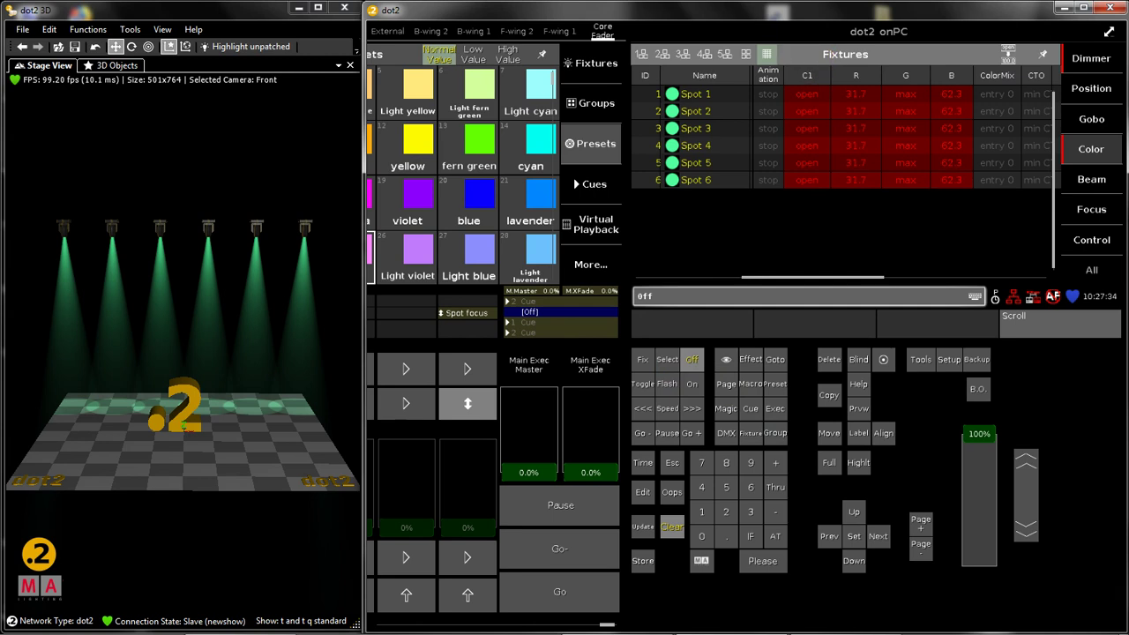
{"action": "left_click", "coordinate": [810, 76]}
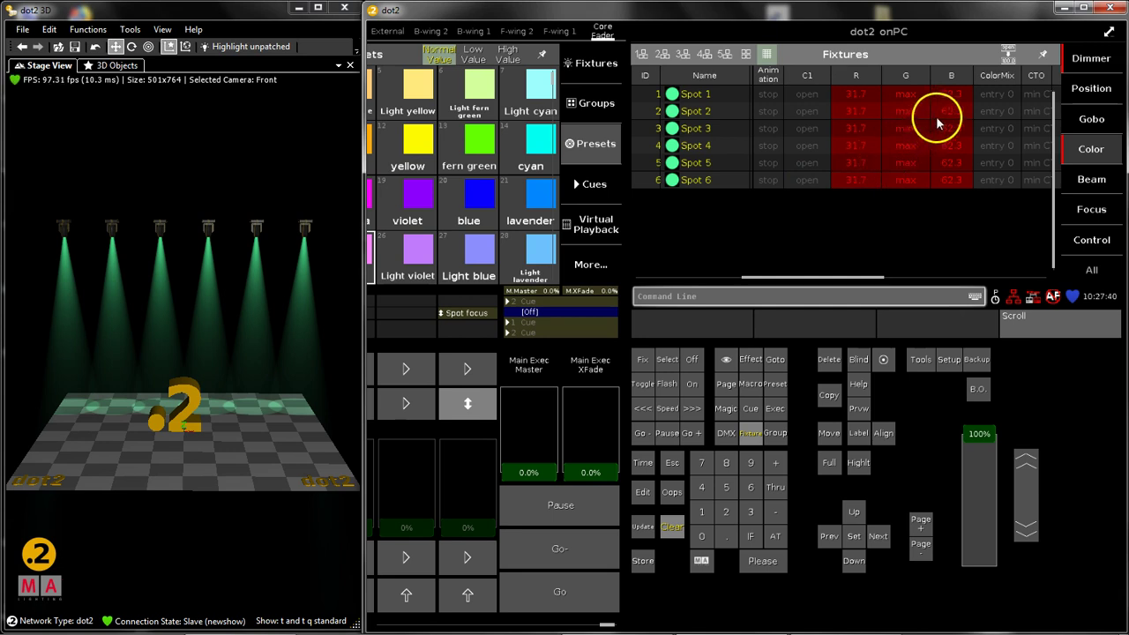
{"action": "left_click", "coordinate": [479, 152]}
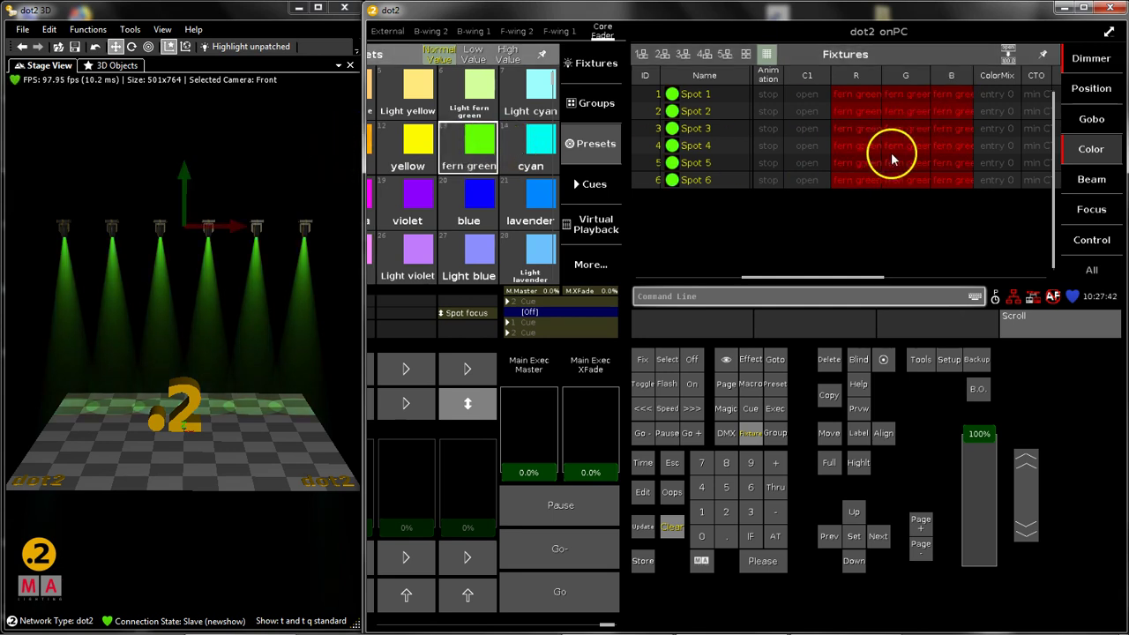
- Toggle the sheet between preset names and numeric values, then clear the programmer so the beams go dark
{"action": "left_click", "coordinate": [1009, 55]}
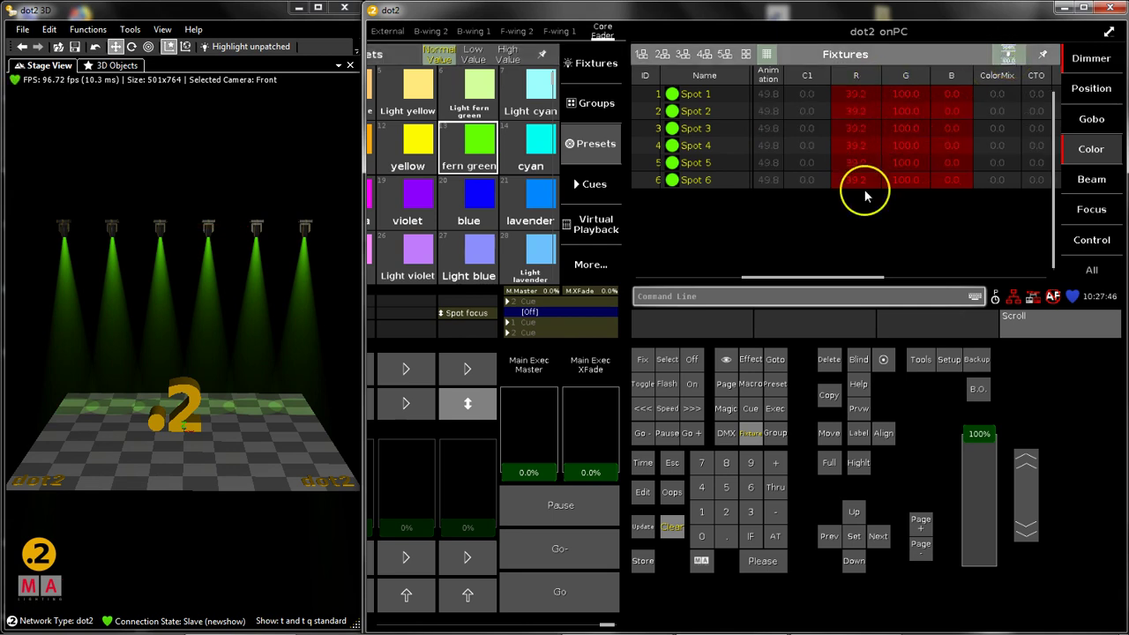
{"action": "left_click", "coordinate": [1001, 55]}
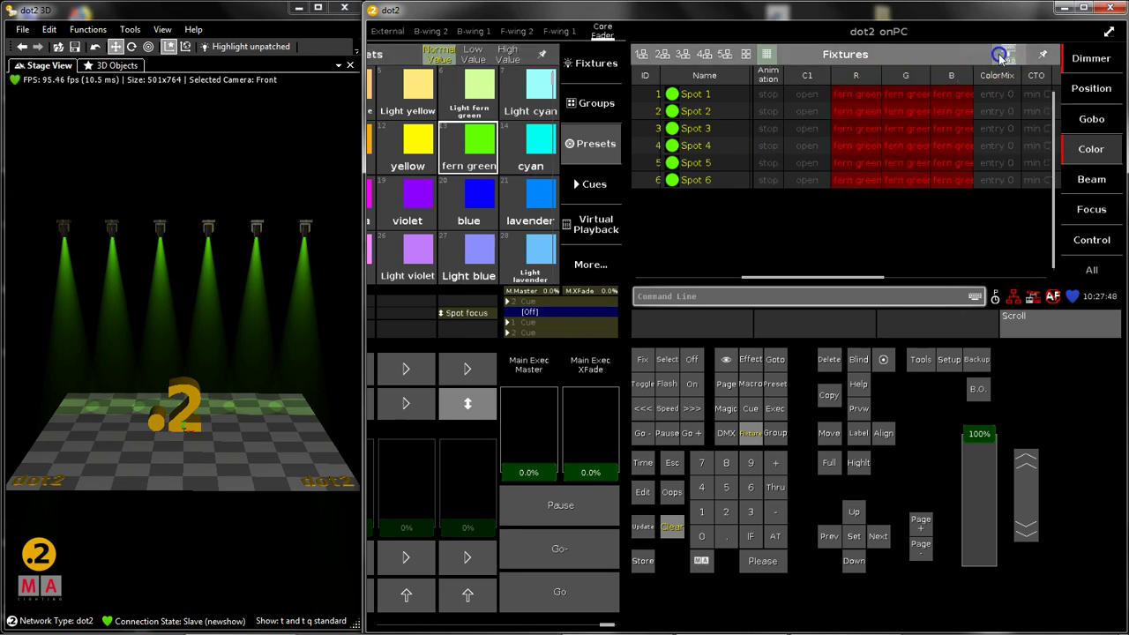
{"action": "left_click", "coordinate": [1001, 55]}
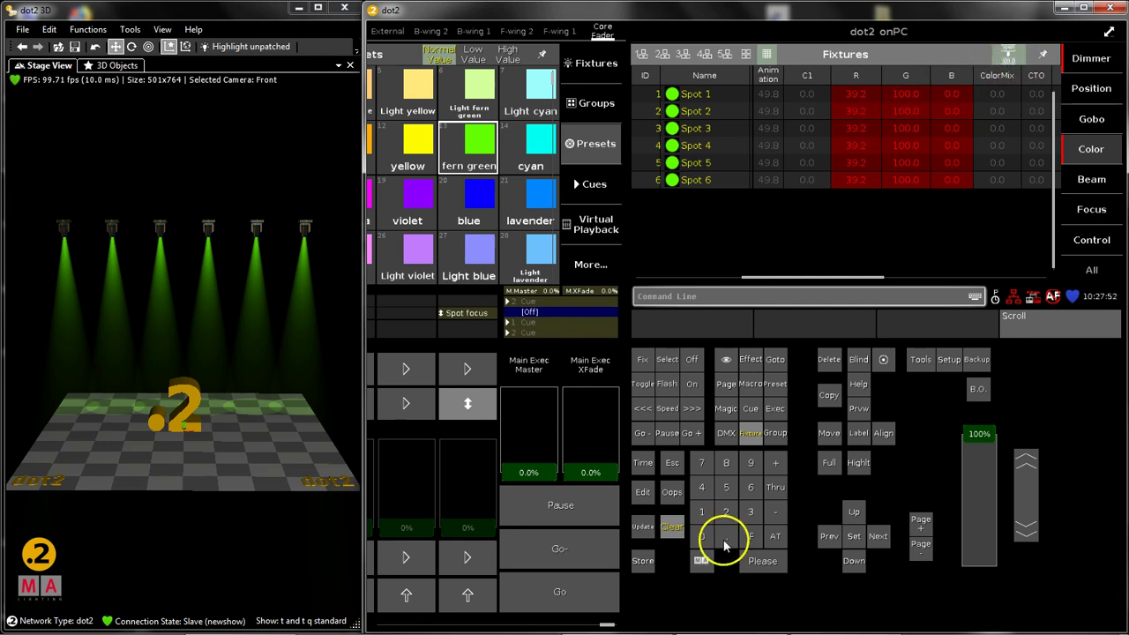
{"action": "left_click", "coordinate": [672, 528]}
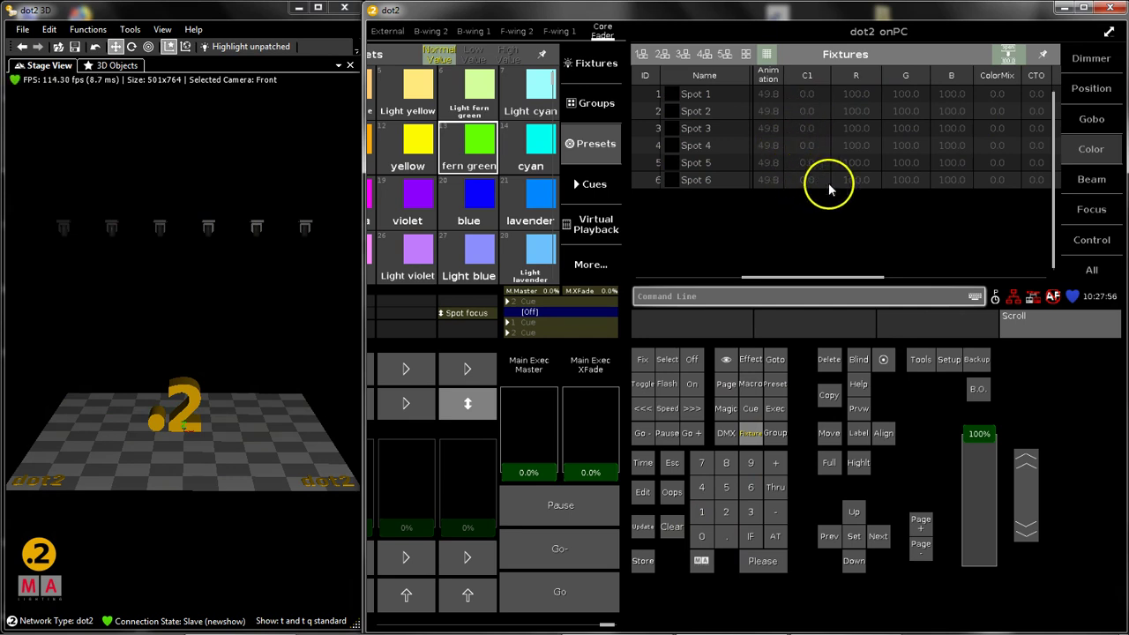
- Run the cue with the main master at 100% so all six spots shine white, then select Spot 4
{"action": "left_click_drag", "start_coordinate": [548, 475], "coordinate": [539, 390]}
{"action": "left_click", "coordinate": [548, 589]}
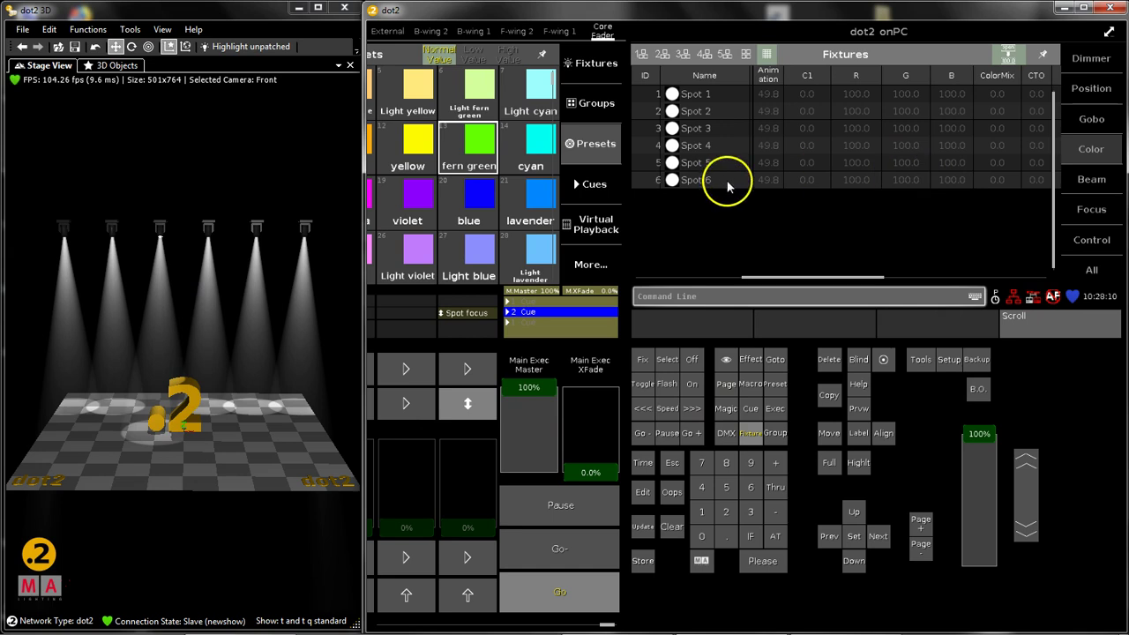
{"action": "left_click_drag", "start_coordinate": [837, 280], "coordinate": [733, 279]}
{"action": "left_click", "coordinate": [685, 146]}
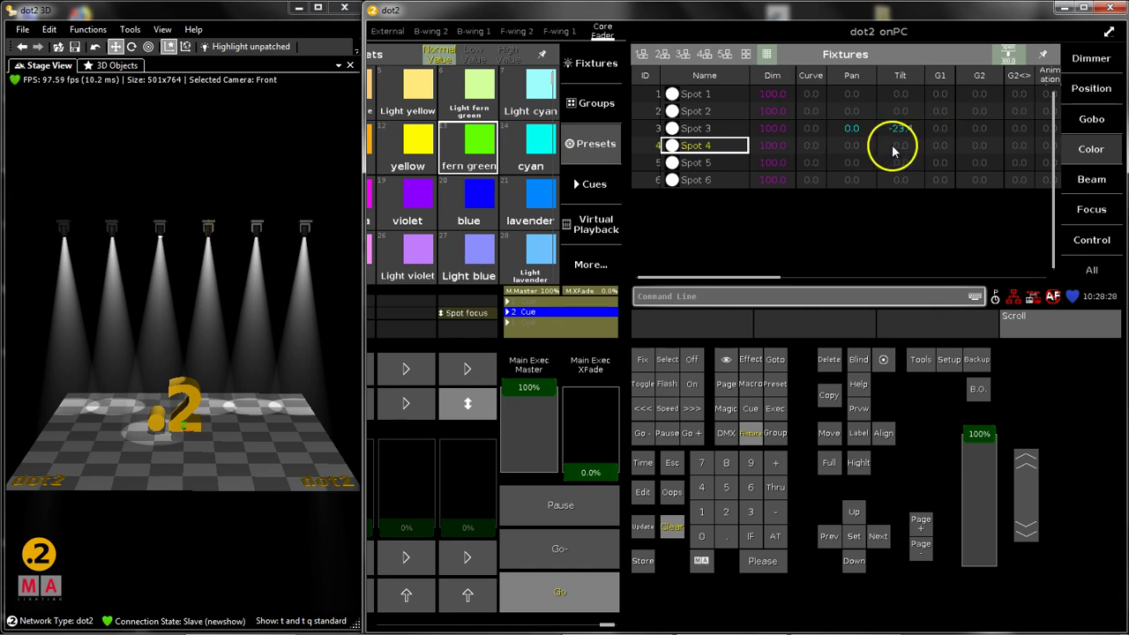
- Tilt Spot 4 downward, recentre its tilt to 0.0°, and return to the Fixtures sheet
{"action": "left_click", "coordinate": [1091, 89]}
{"action": "left_click_drag", "start_coordinate": [769, 193], "coordinate": [776, 207]}
{"action": "left_click", "coordinate": [791, 331]}
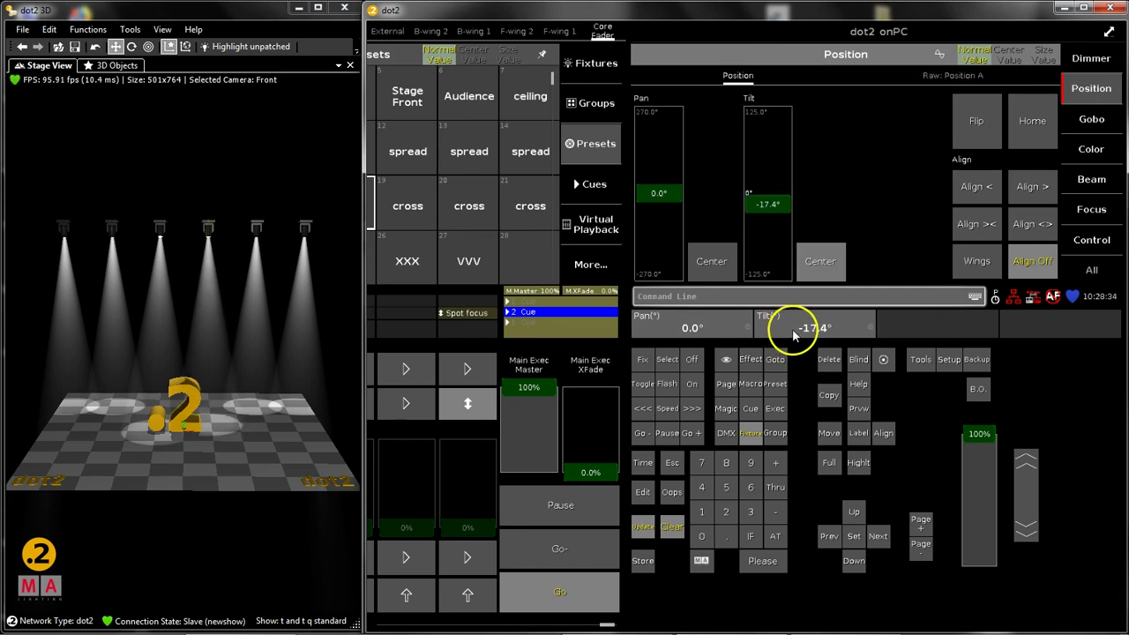
{"action": "left_click", "coordinate": [813, 261]}
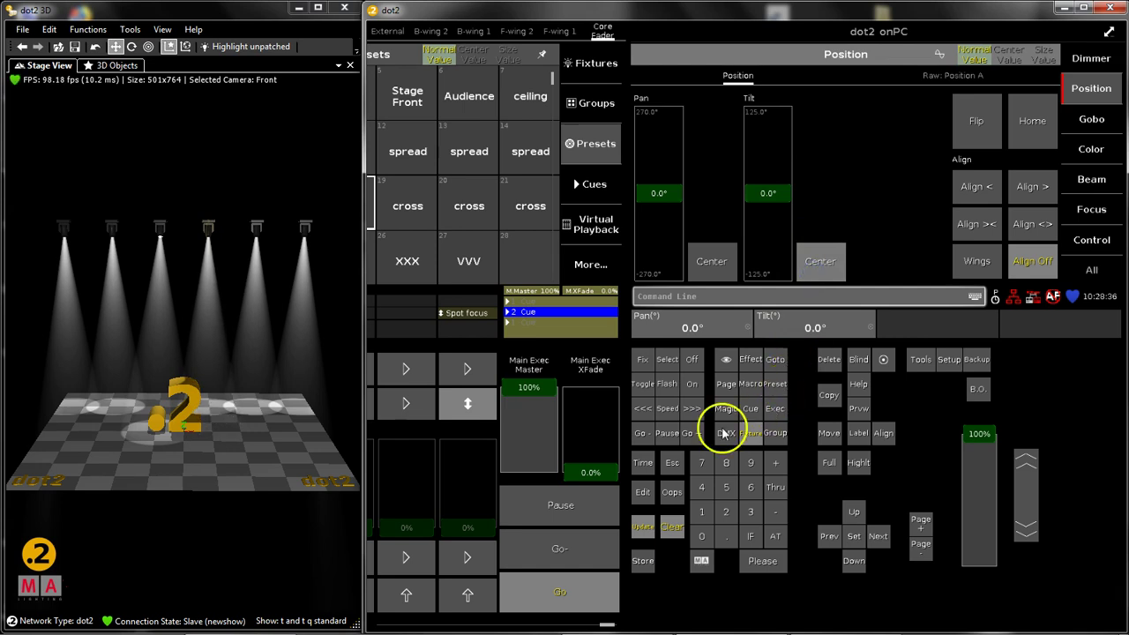
{"action": "left_click", "coordinate": [751, 433]}
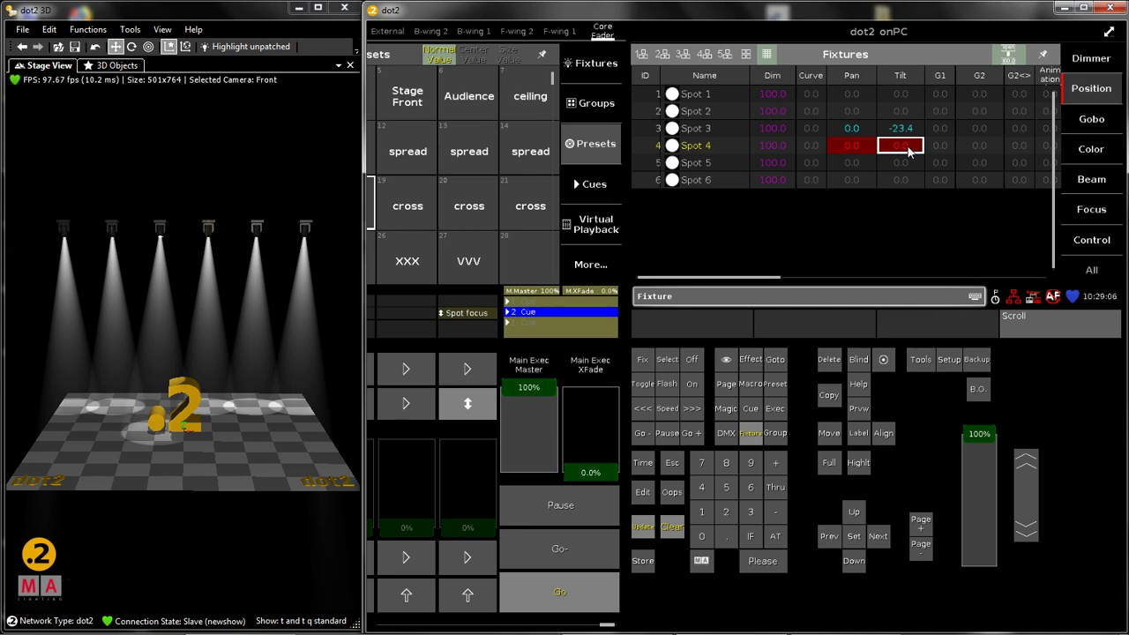
- Enter a tilt of -23.4 in Spot 4's Tilt cell to match Spot 3
{"action": "left_click", "coordinate": [908, 150]}
{"action": "left_click", "coordinate": [746, 142]}
{"action": "left_click", "coordinate": [692, 166]}
{"action": "left_click", "coordinate": [716, 168]}
{"action": "left_click", "coordinate": [657, 141]}
{"action": "left_click", "coordinate": [832, 202]}
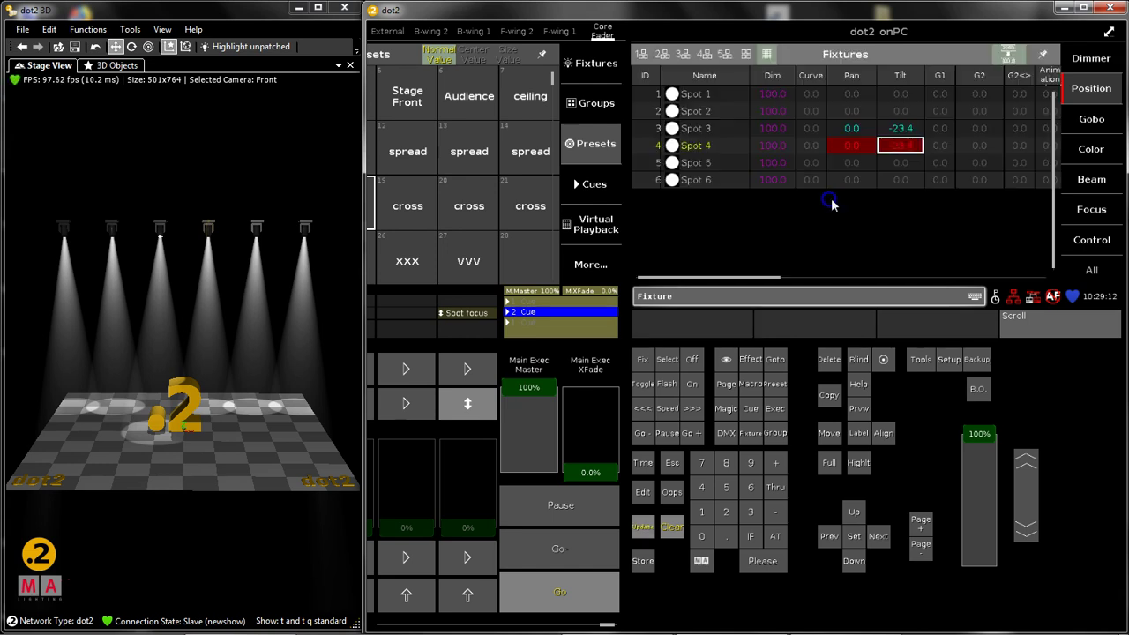
- Select Spots 5 and 2 in the Fixtures sheet for the next tilt edit
{"action": "left_click_drag", "start_coordinate": [305, 202], "coordinate": [203, 404]}
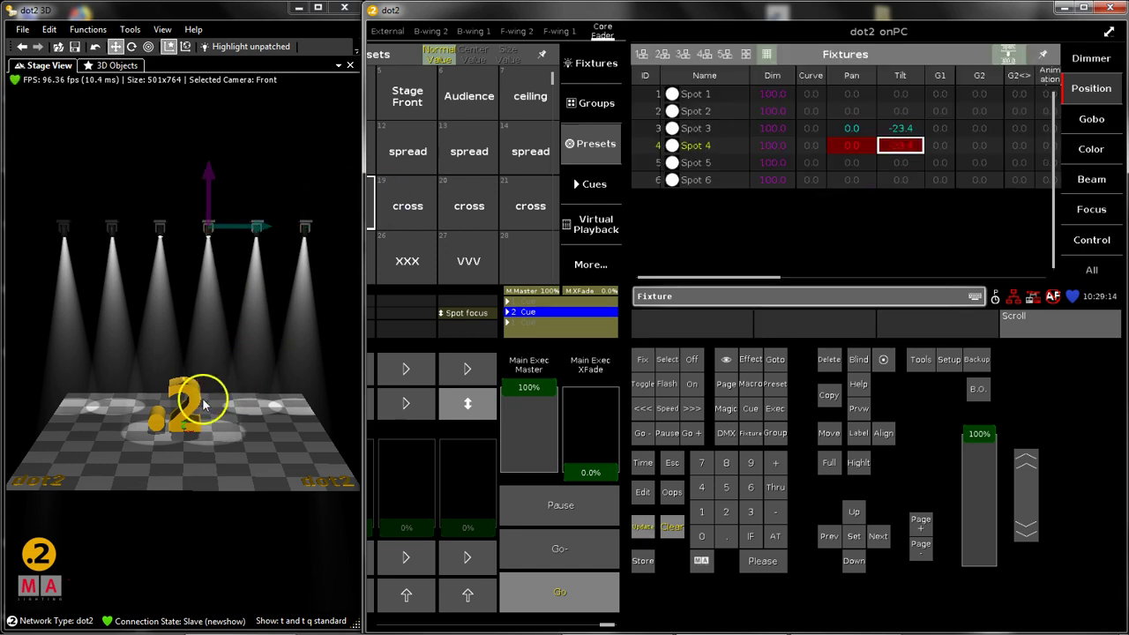
{"action": "left_click", "coordinate": [902, 158]}
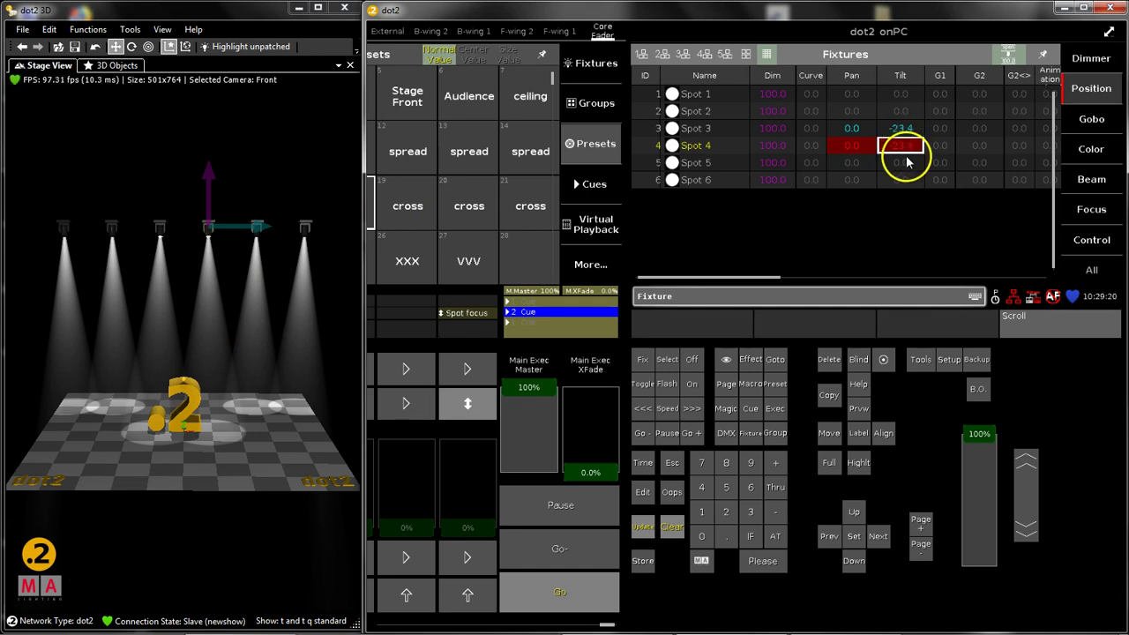
{"action": "left_click", "coordinate": [899, 151]}
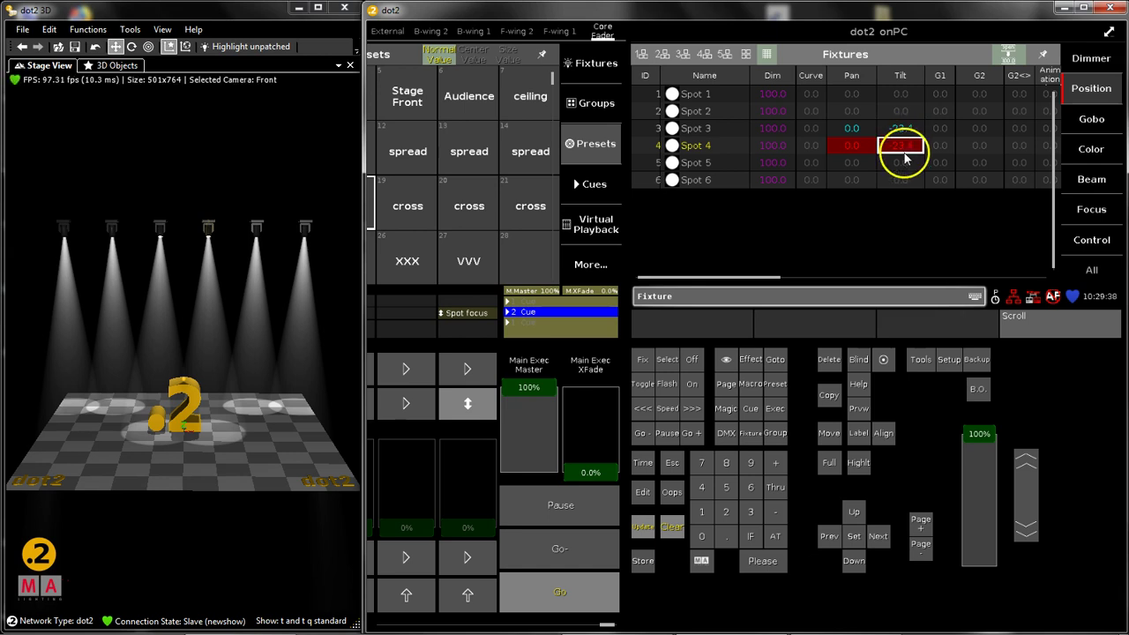
{"action": "left_click", "coordinate": [705, 163]}
{"action": "left_click", "coordinate": [725, 112]}
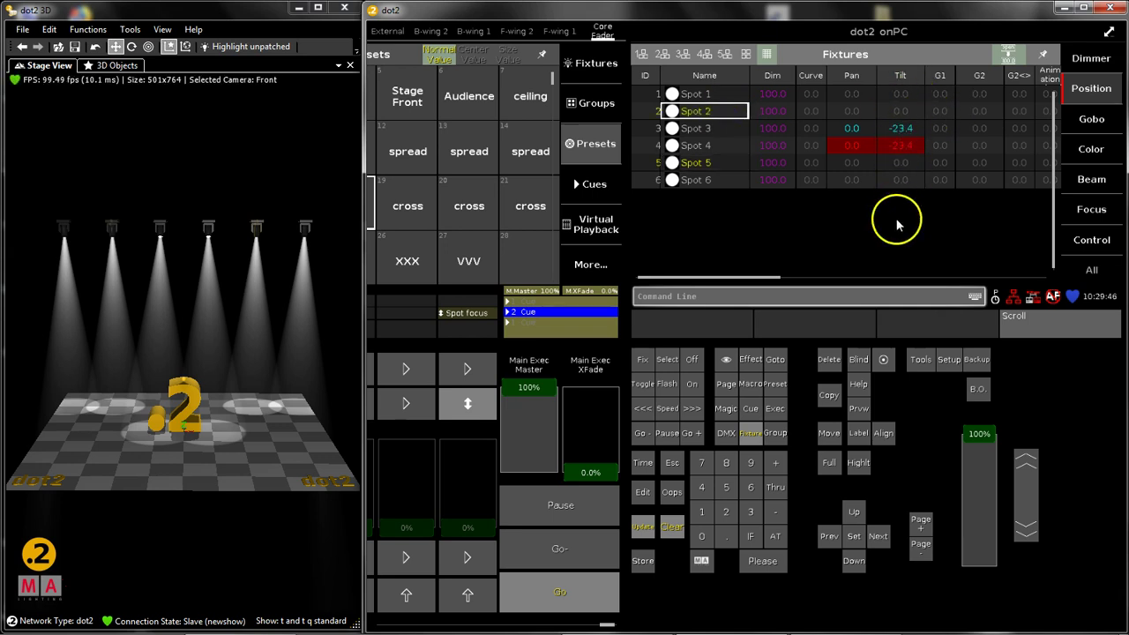
- Enter a tilt of -23.4 for selected Spots 2 and 5 using the Tilt value calculator
{"action": "left_click", "coordinate": [897, 183]}
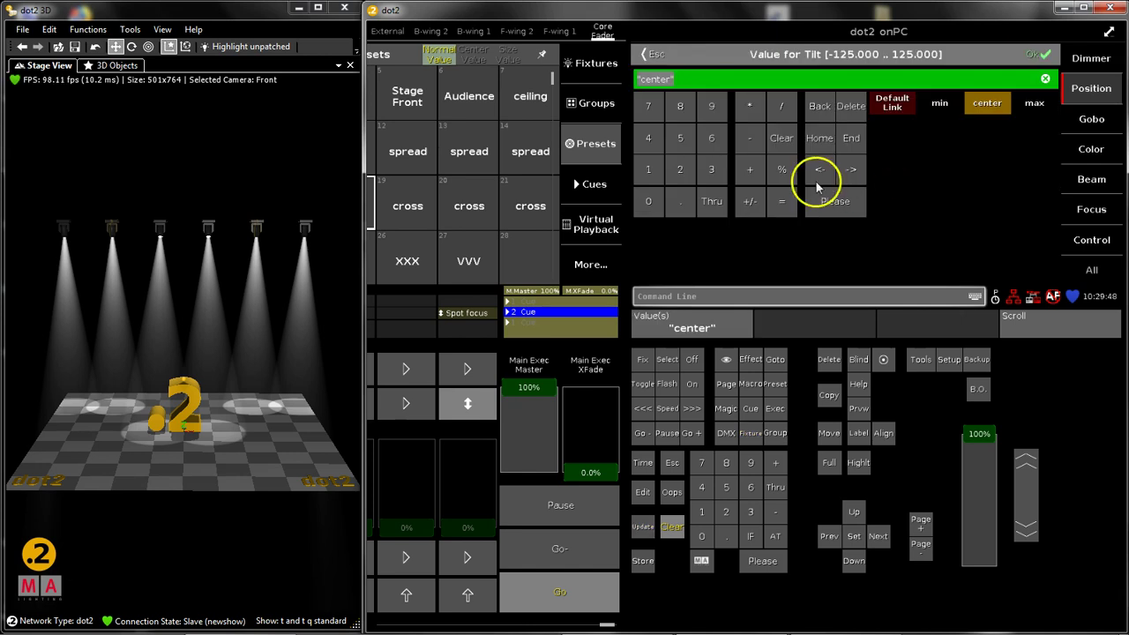
{"action": "left_click", "coordinate": [750, 138]}
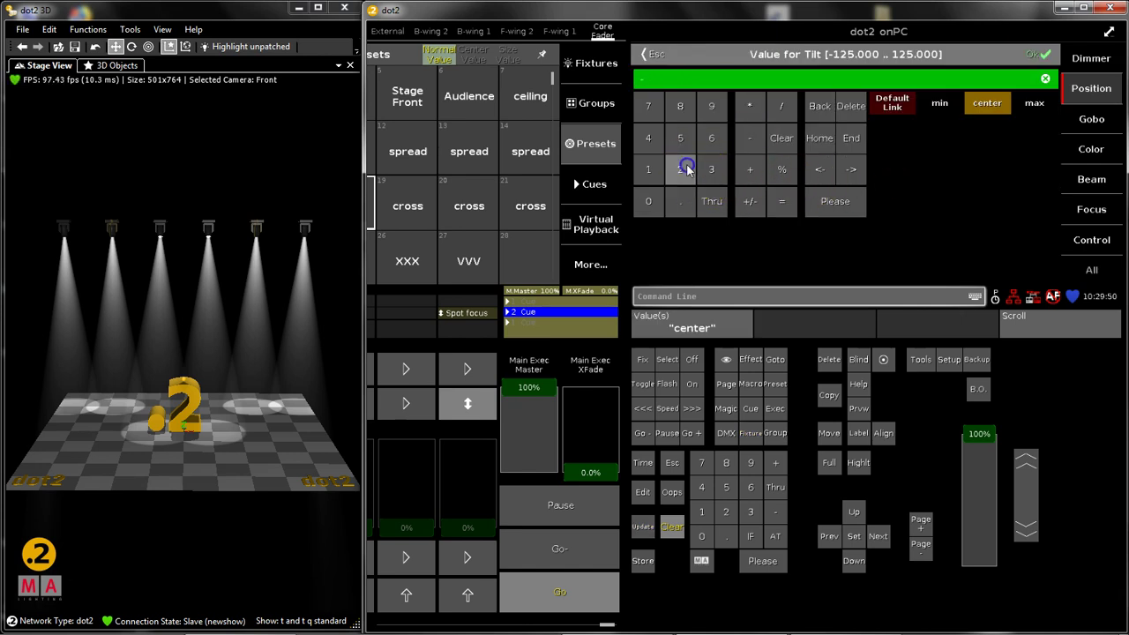
{"action": "left_click", "coordinate": [711, 169]}
{"action": "left_click", "coordinate": [680, 201]}
{"action": "left_click", "coordinate": [649, 138]}
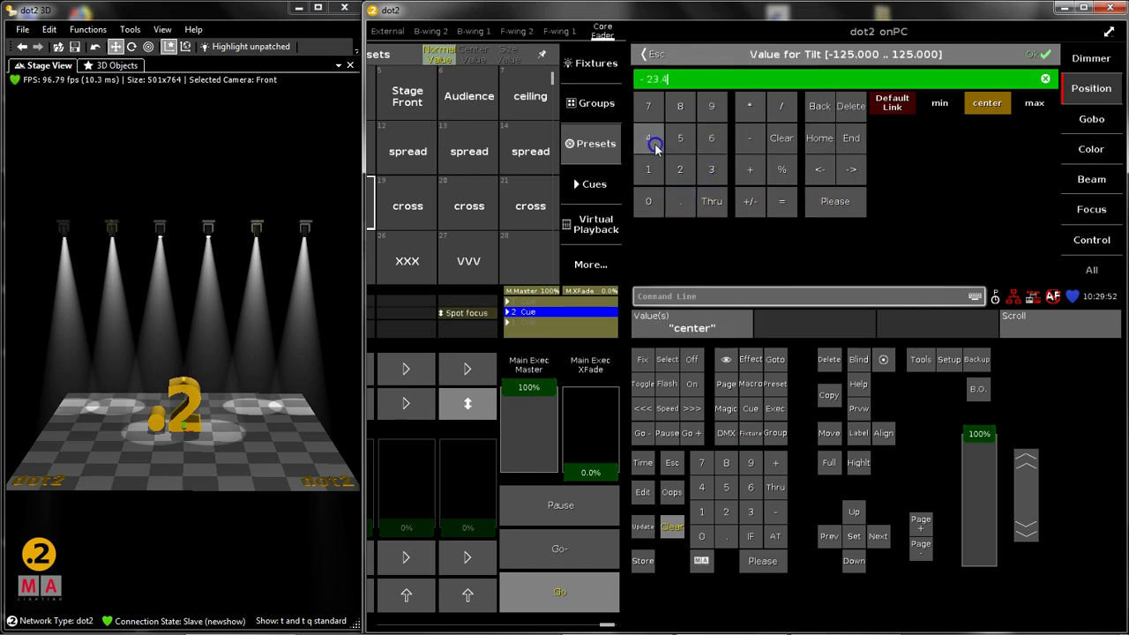
{"action": "left_click", "coordinate": [809, 201]}
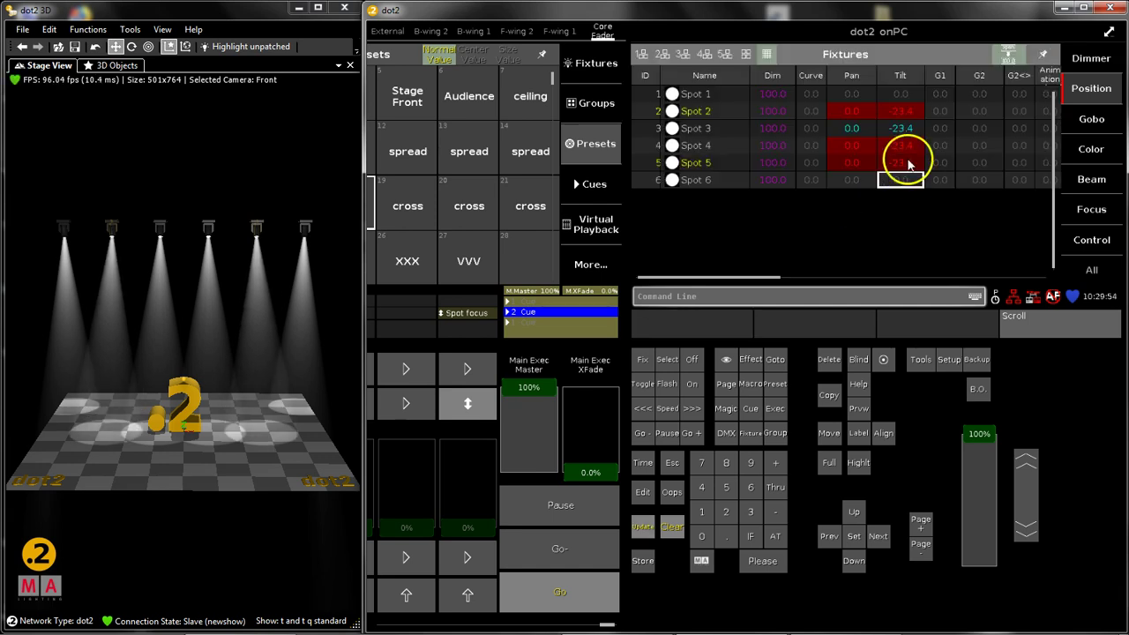